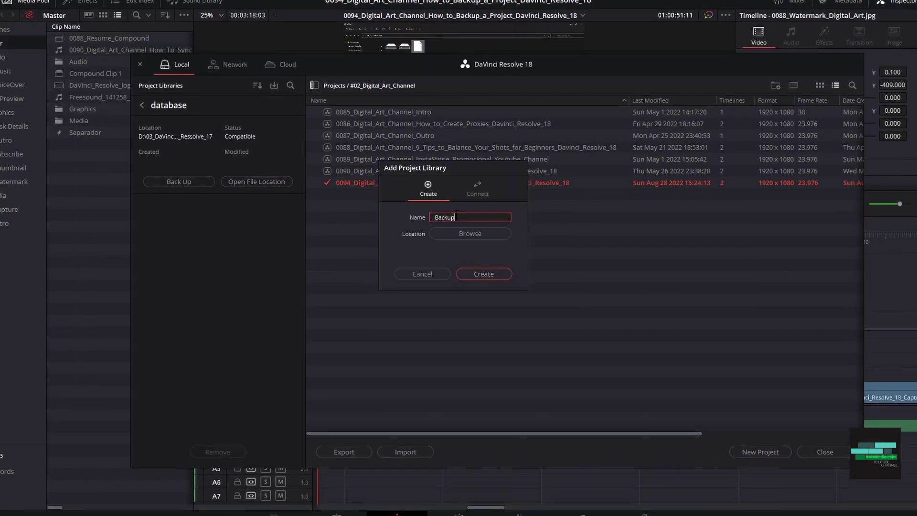
- Select the 0094 timeline in the media pool and request its deletion
type("Database")
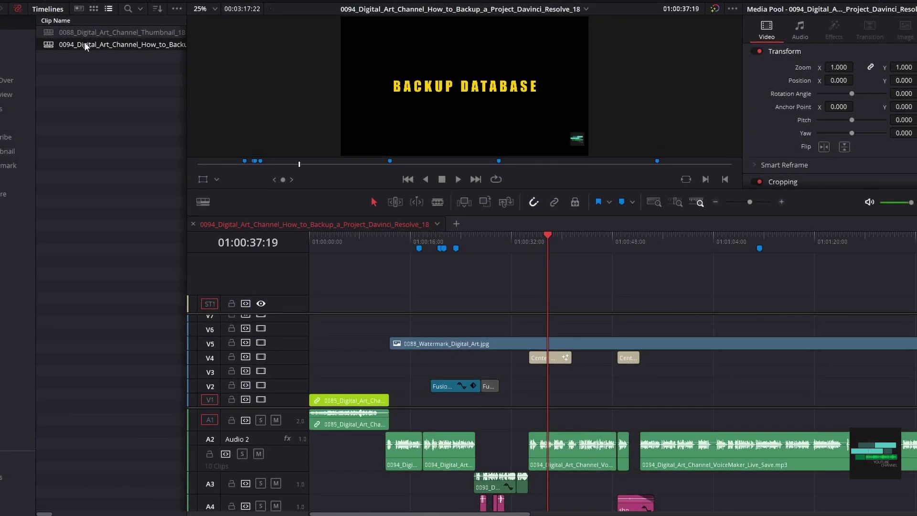
left_click(84, 44)
key("Delete")
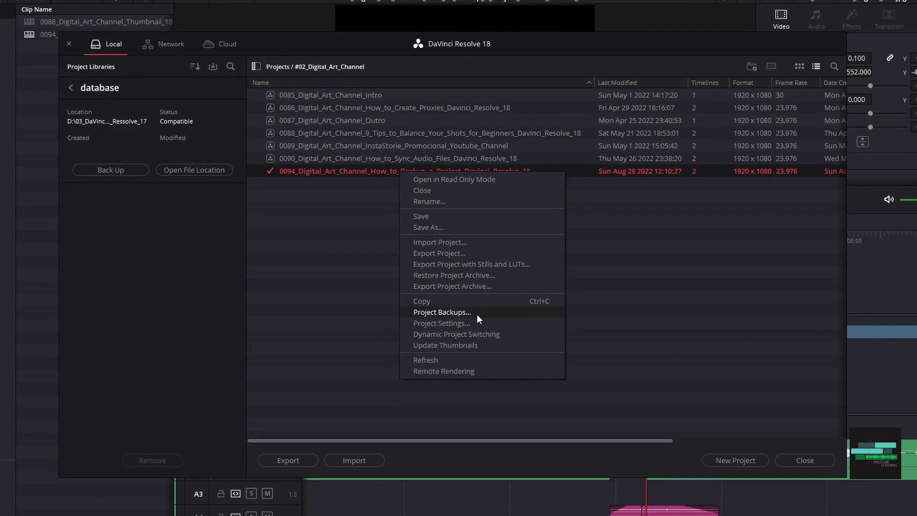
- Load the 0094 project's auto backup and keep the suggested copy name
left_click(477, 314)
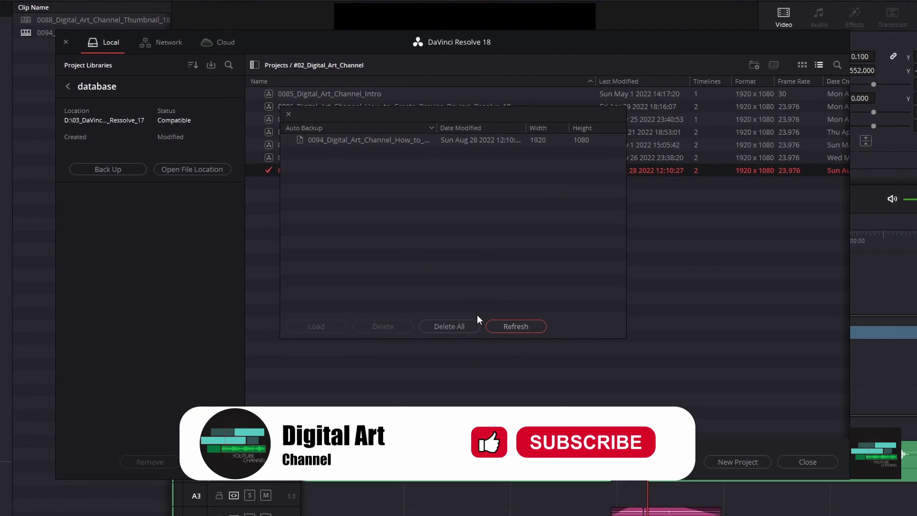
left_click(377, 142)
left_click(317, 326)
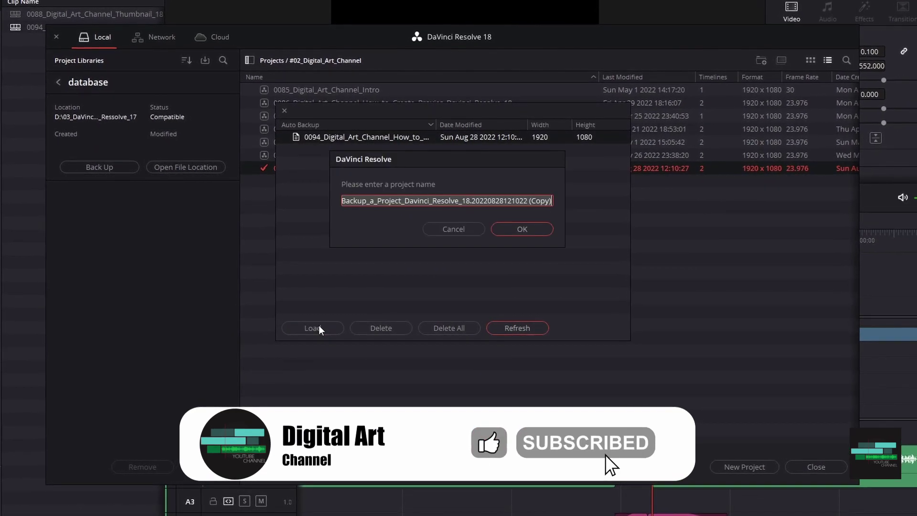
left_click(530, 230)
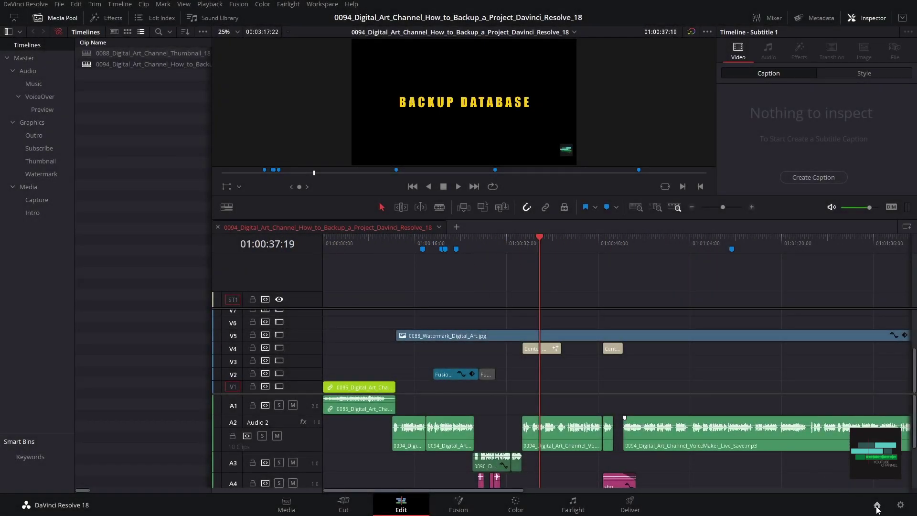
- Back up the database project library as database.resolve.diskdb on the Archive drive
left_click(877, 506)
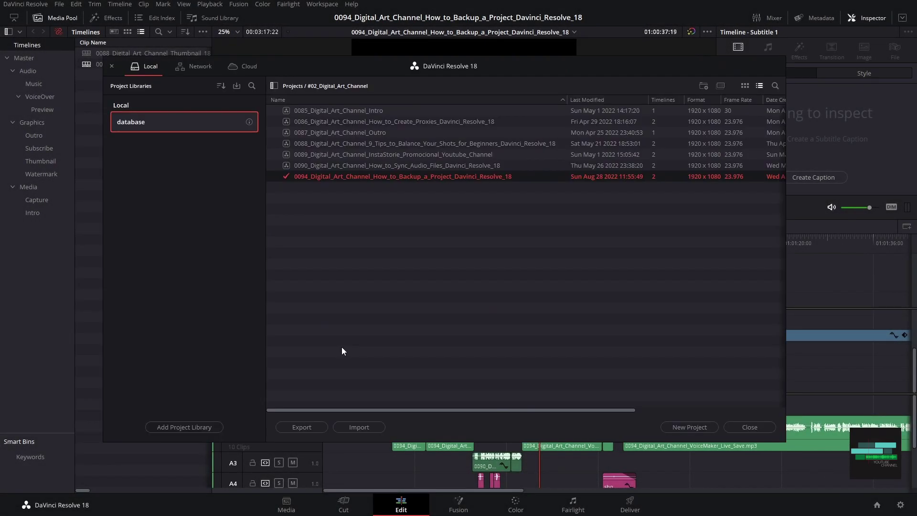
left_click(248, 123)
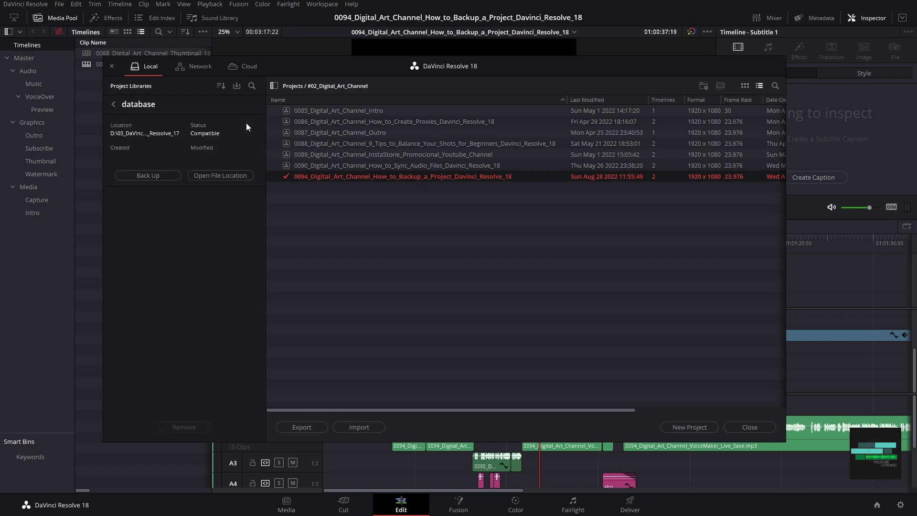
left_click(138, 176)
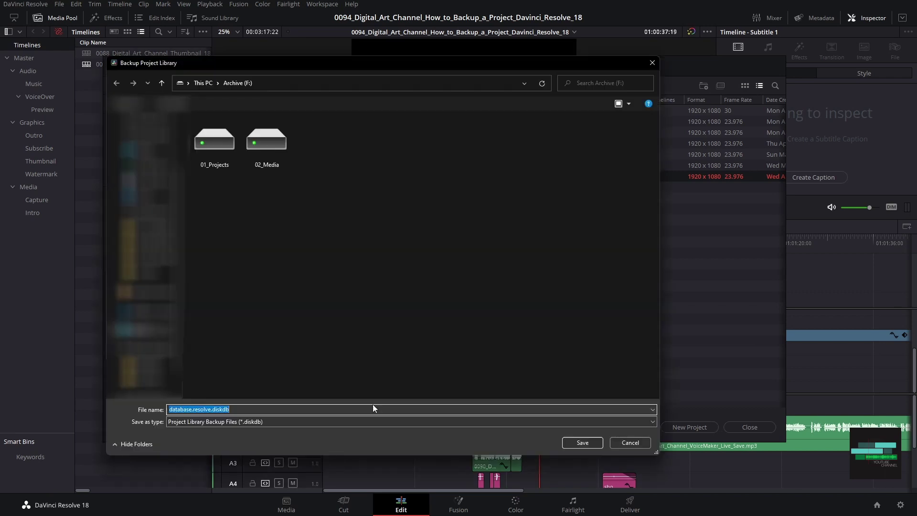
left_click(571, 443)
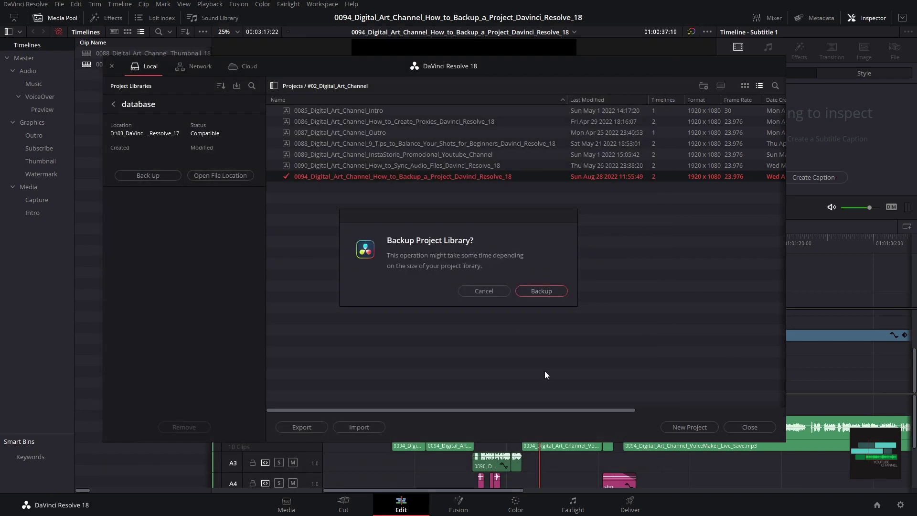
left_click(541, 291)
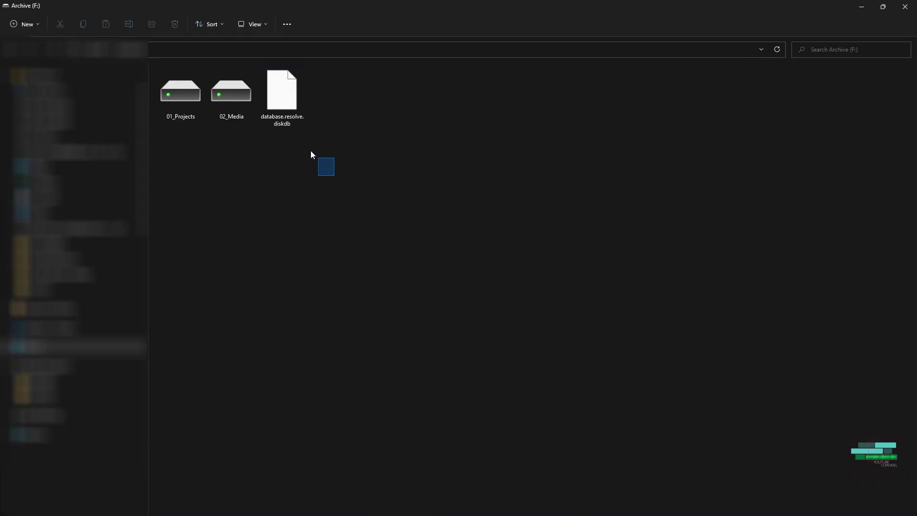
- Restore database.resolve.diskdb as a new project library named BackupDatabase
left_click(281, 91)
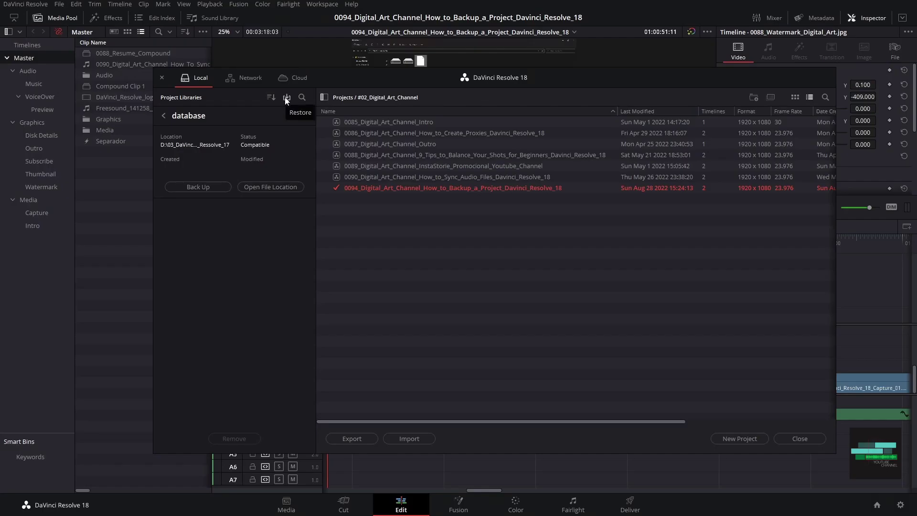
left_click(287, 97)
left_click(399, 155)
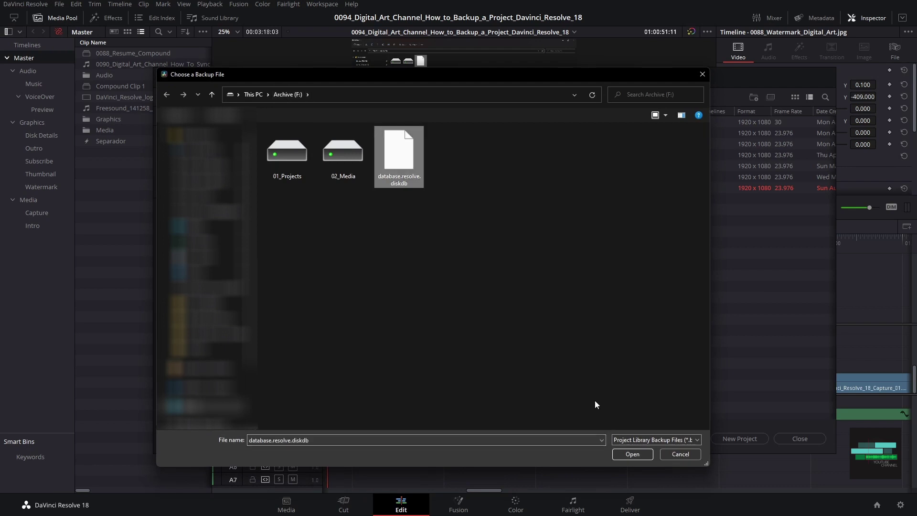
left_click(633, 454)
type("BackupDatabase")
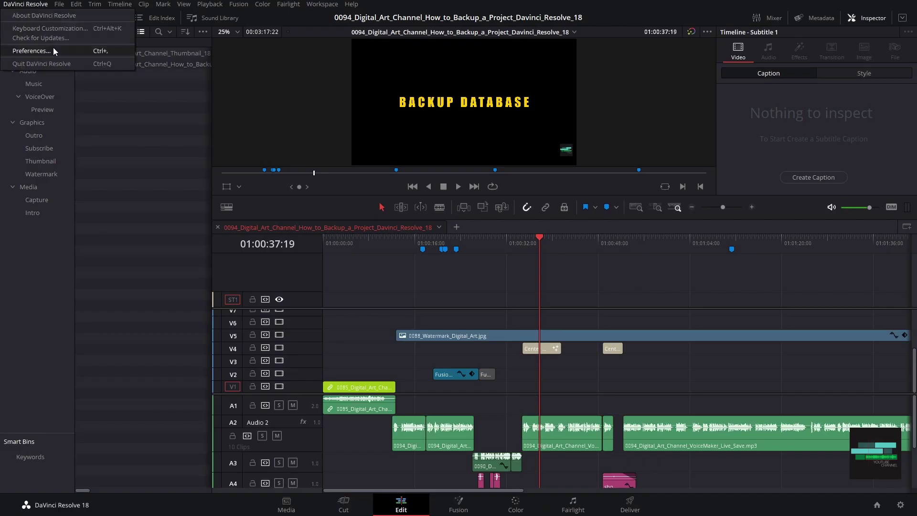
- Save Live save and 10-minute Project backups in User preferences, then request deleting the 0094 timeline
left_click(54, 50)
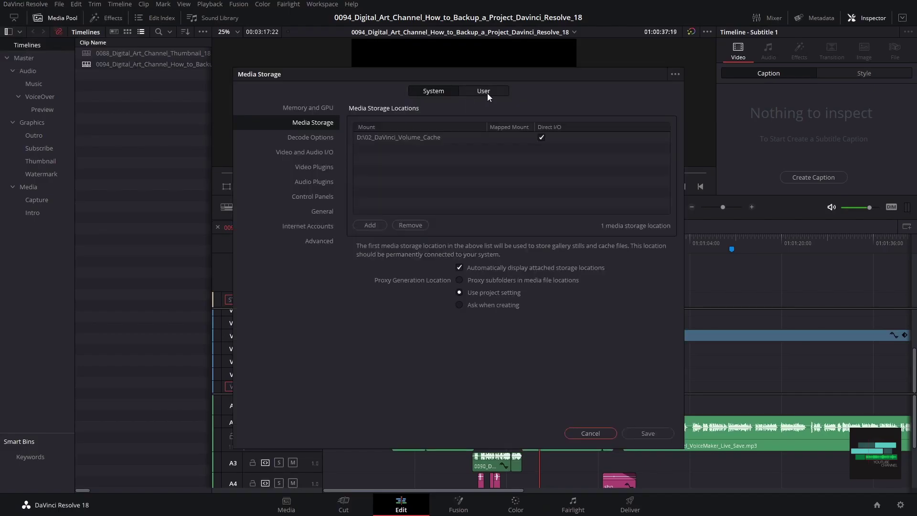
left_click(487, 92)
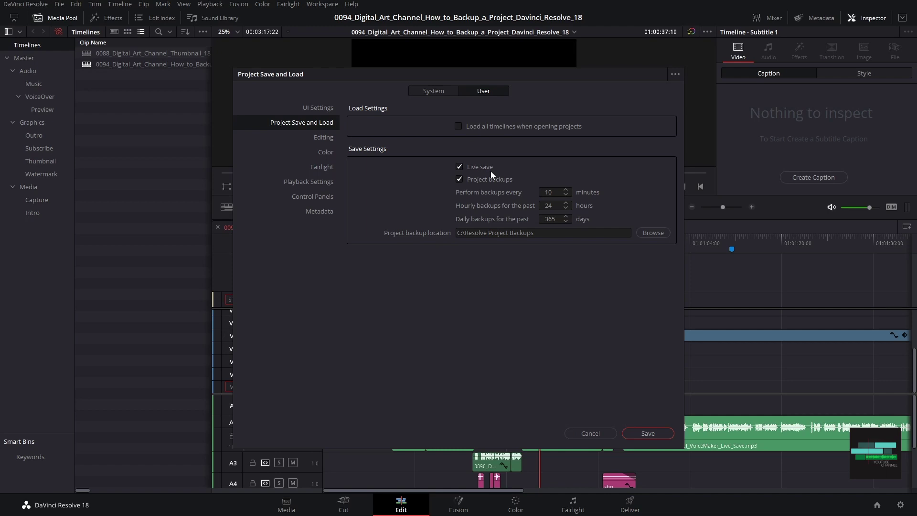
left_click(644, 435)
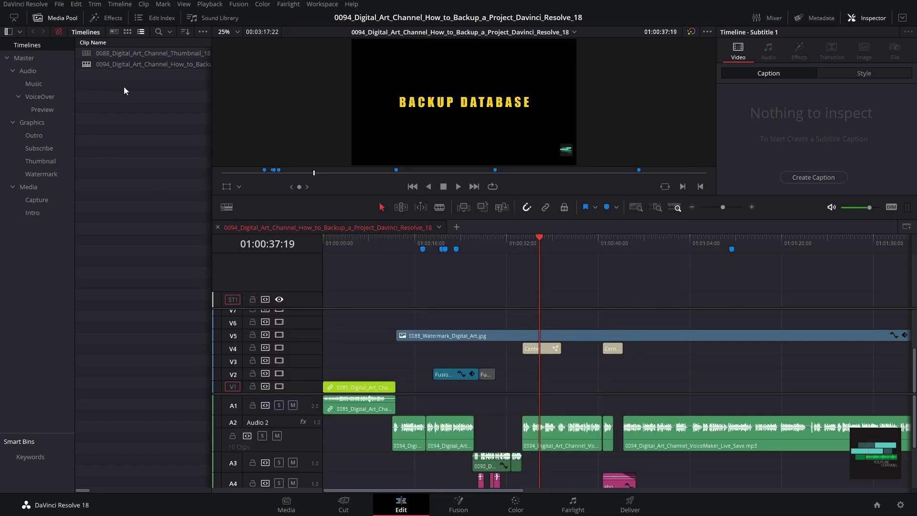
left_click(125, 66)
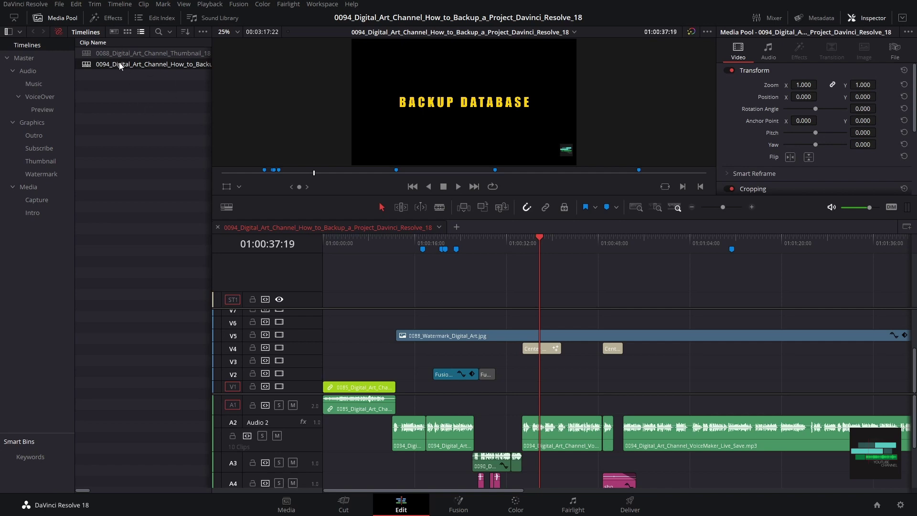
key("Delete")
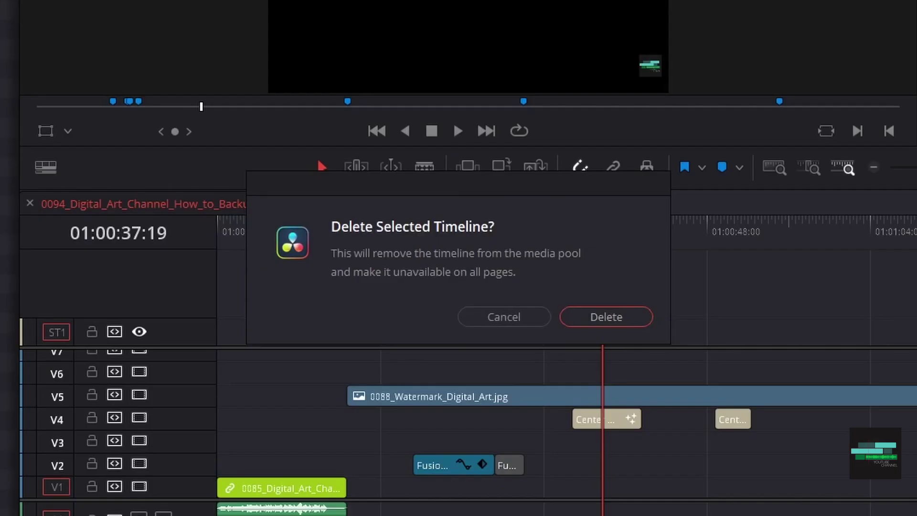
- Confirm deleting the 0094 timeline and reopen the 0094 project from Project Manager
left_click(631, 311)
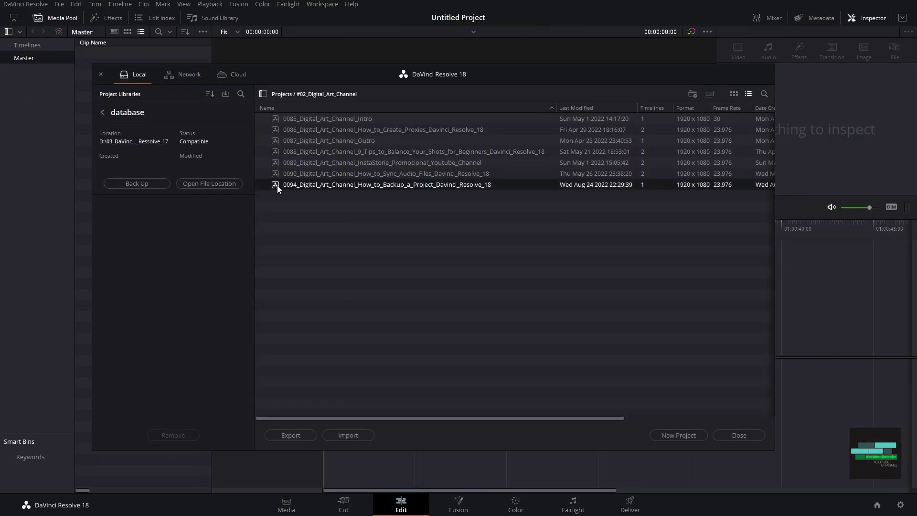
double_click(277, 185)
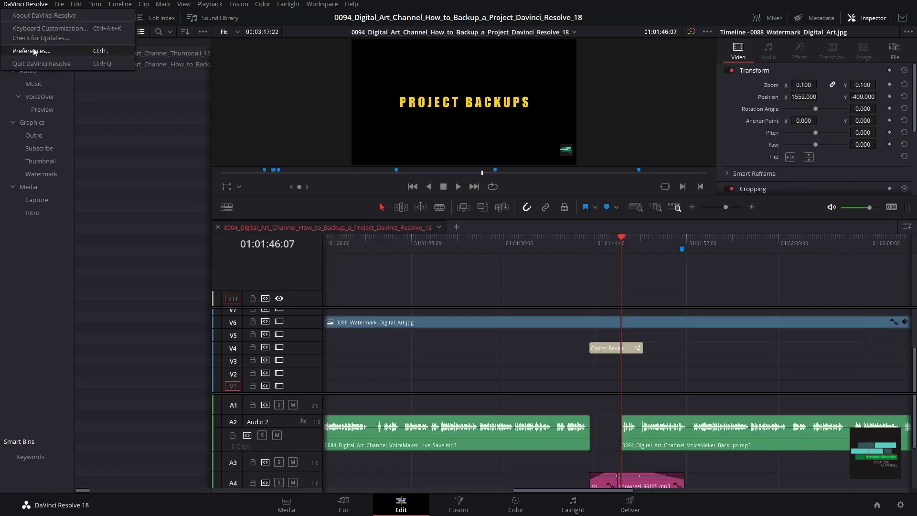
- Turn on Project backups to C:\Resolve Project Backups in the user Project Save and Load preferences
left_click(28, 49)
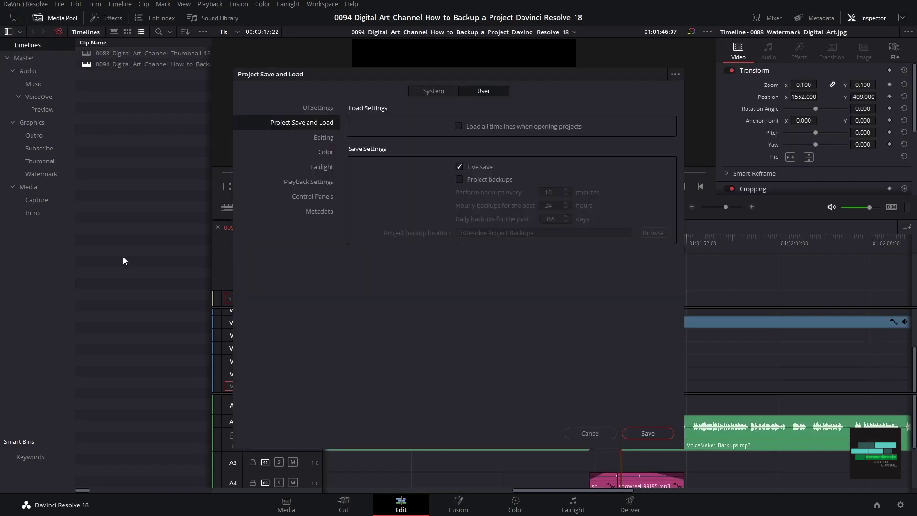
left_click(459, 179)
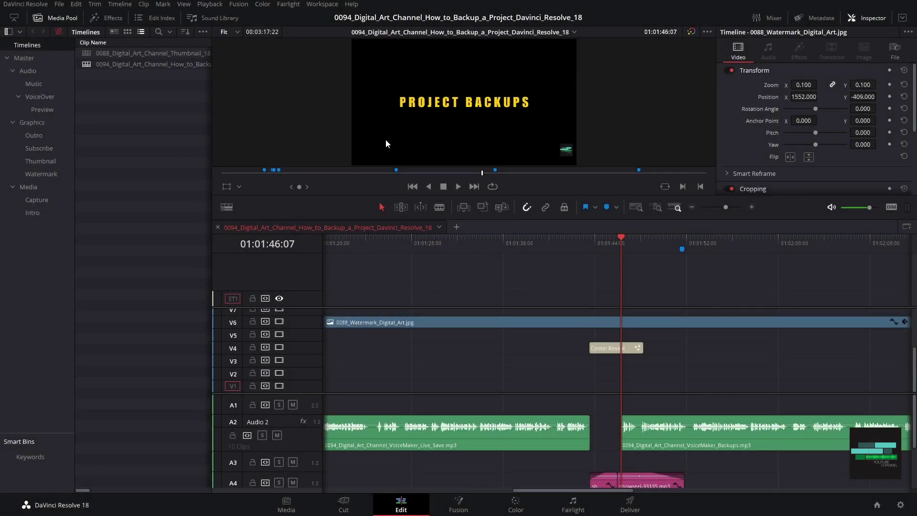
left_click(33, 6)
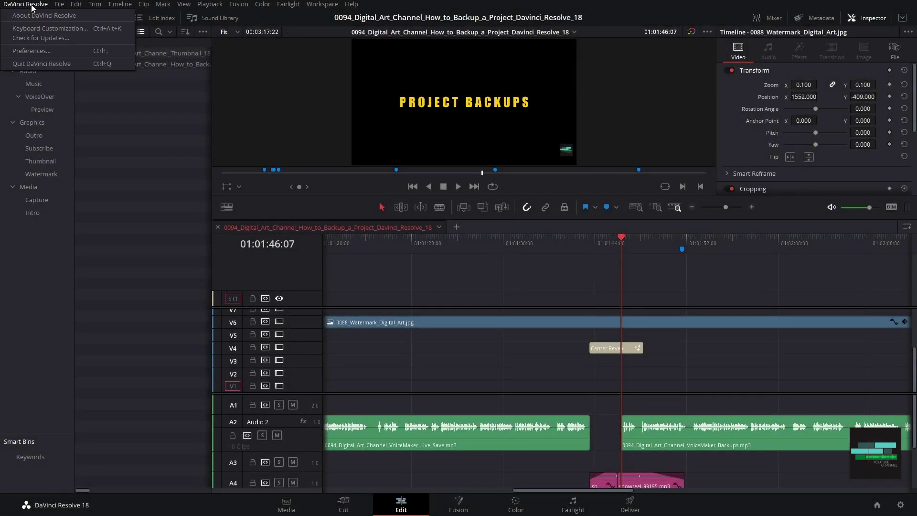
left_click(31, 51)
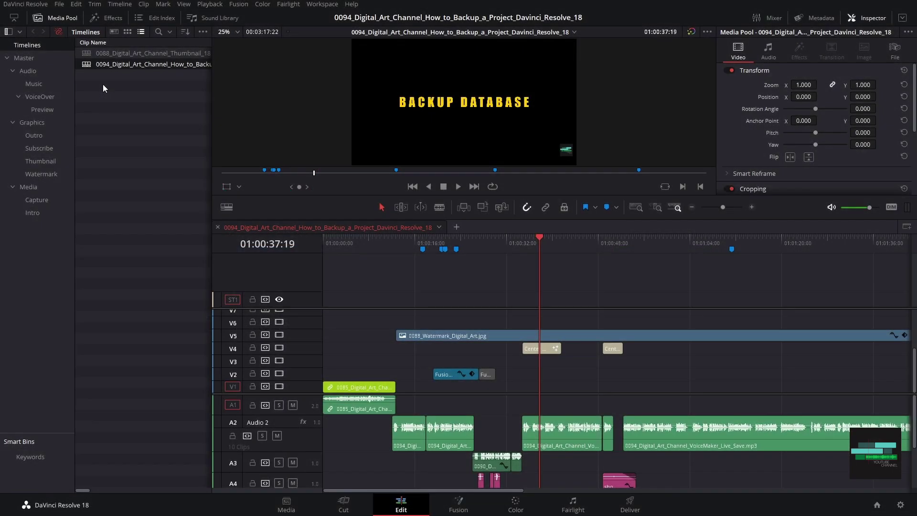
- Delete the 0094 timeline from the media pool, then bring it back
key("Delete")
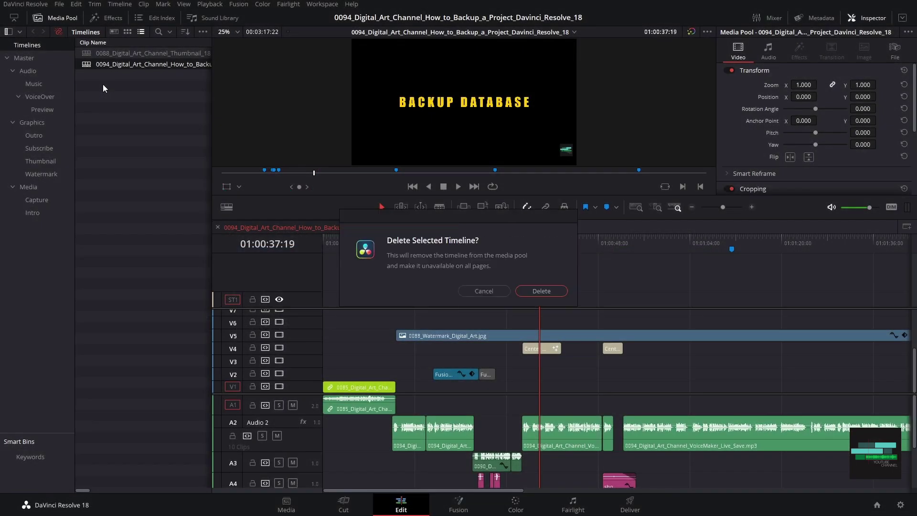
left_click(538, 291)
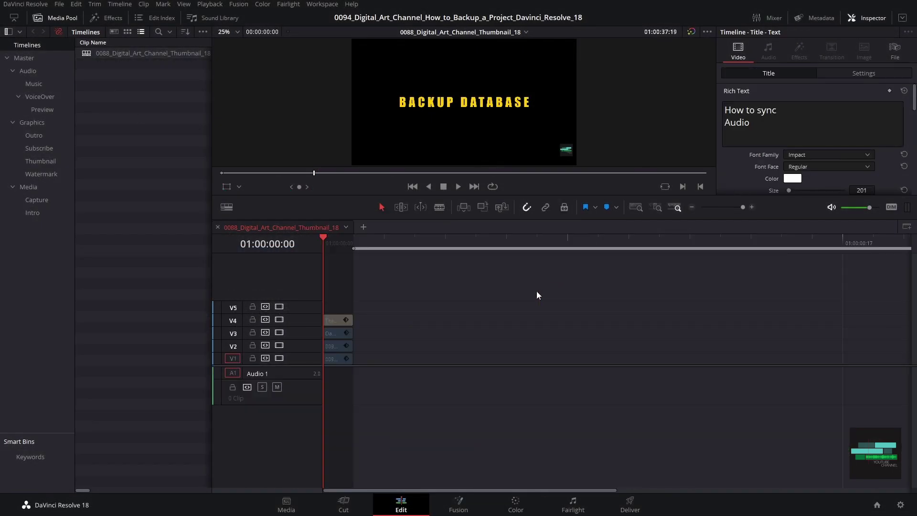
left_click(127, 111)
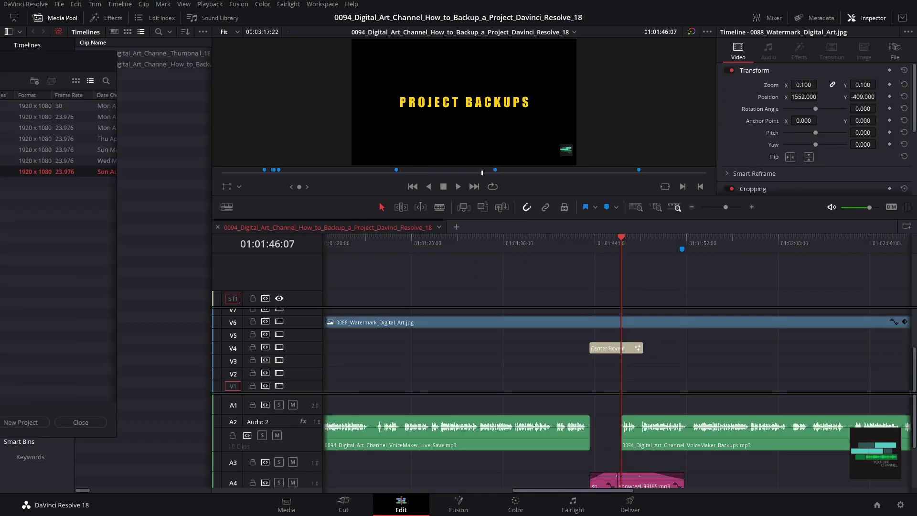
key("shift+1")
- Restore the 0094 project's auto backup as a new copy with the suggested name
left_click_drag(518, 78, 454, 74)
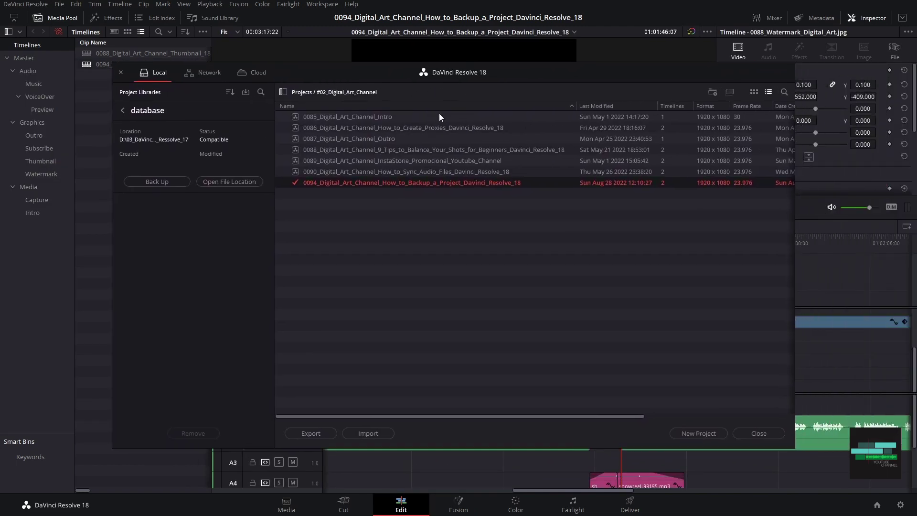
right_click(407, 182)
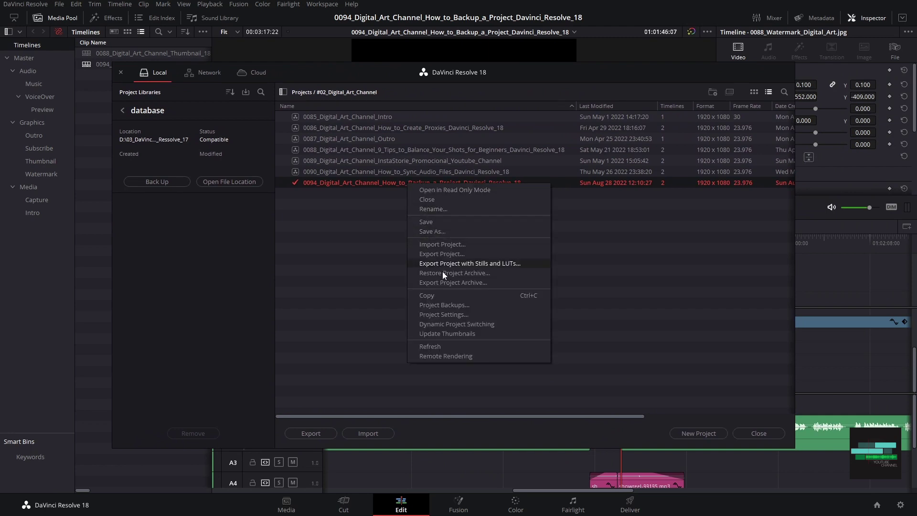
left_click(474, 307)
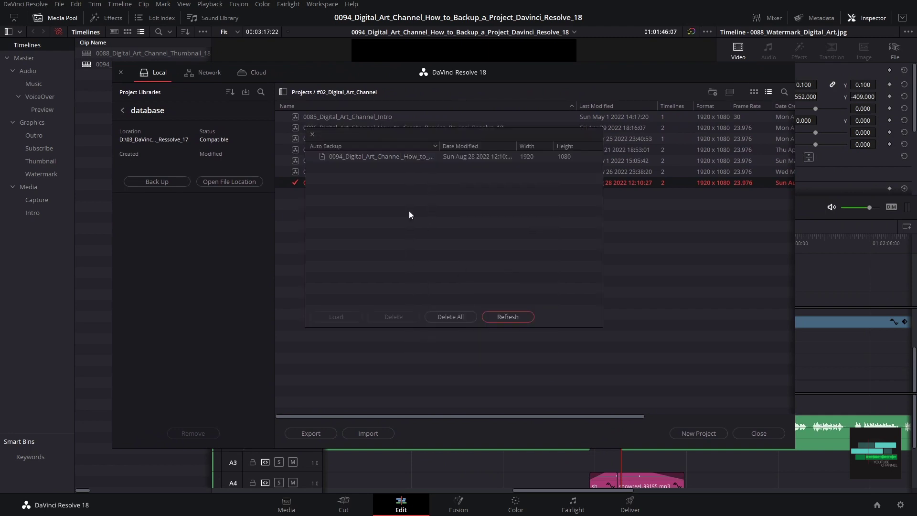
left_click(388, 159)
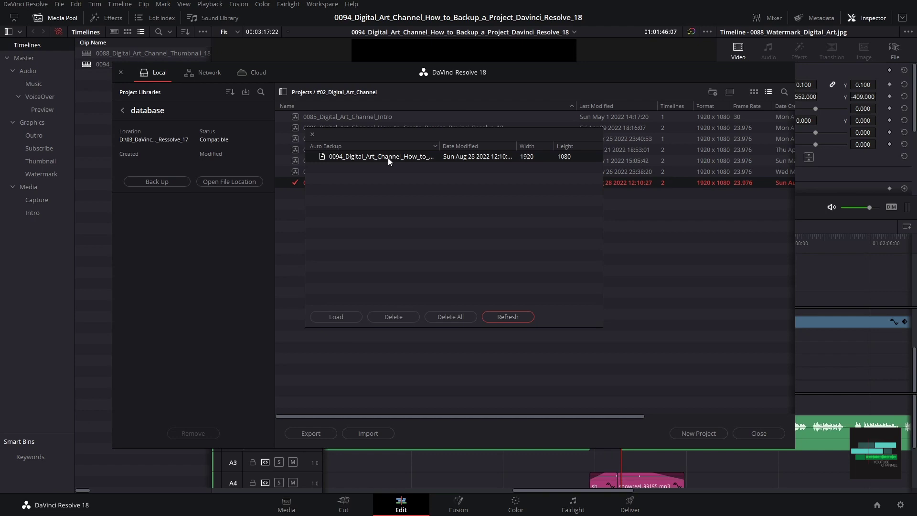
left_click(341, 315)
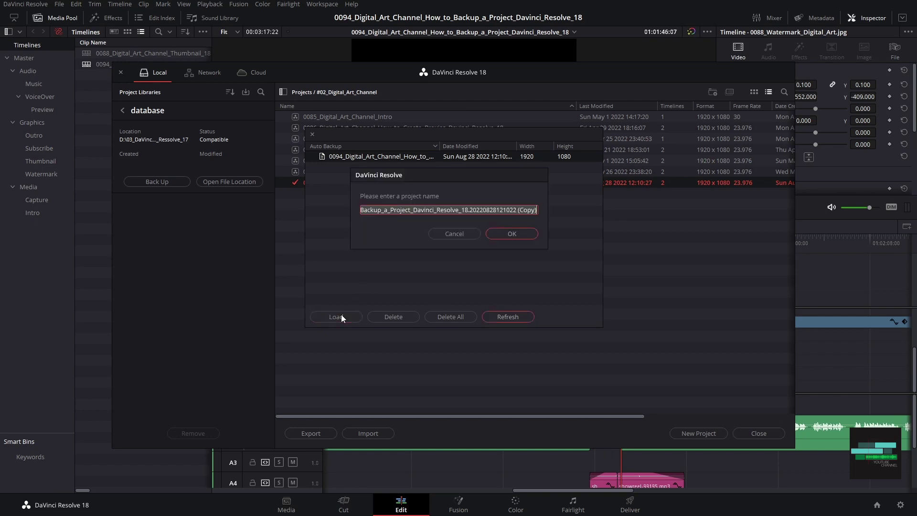
left_click(529, 233)
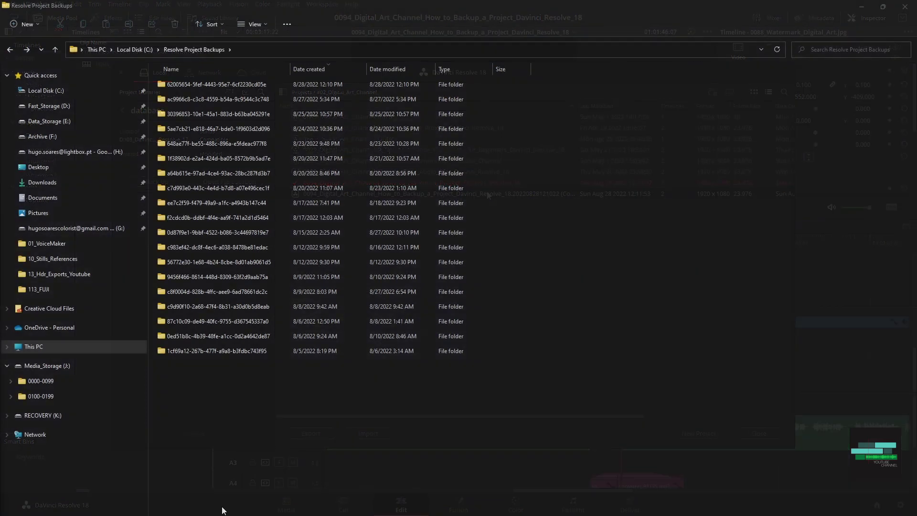
left_click_drag(369, 457, 220, 94)
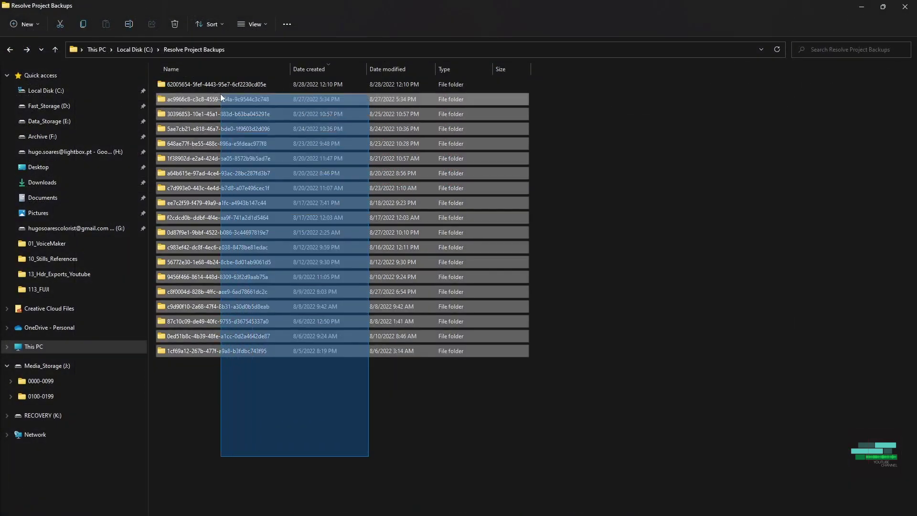
- Extend the selection to include the newest backup folder in C:\Resolve Project Backups
left_click_drag(220, 93, 218, 87)
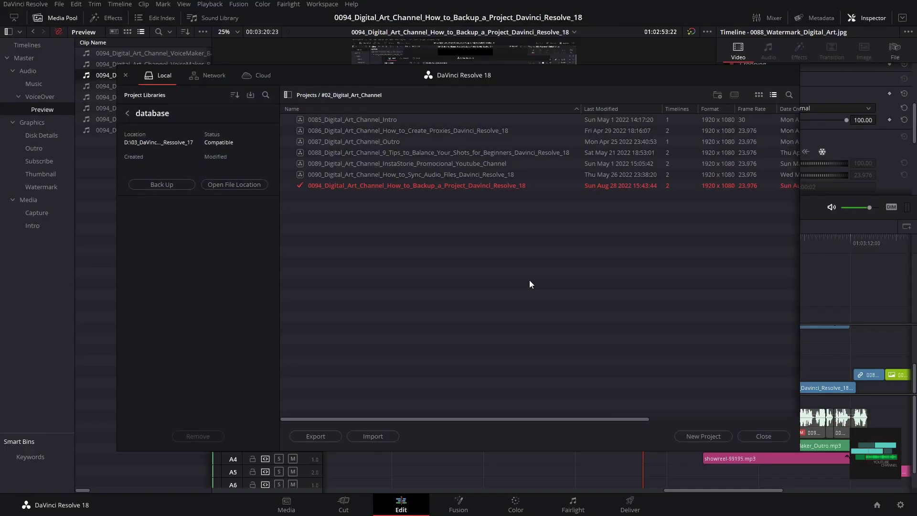
left_click(763, 435)
left_click(25, 4)
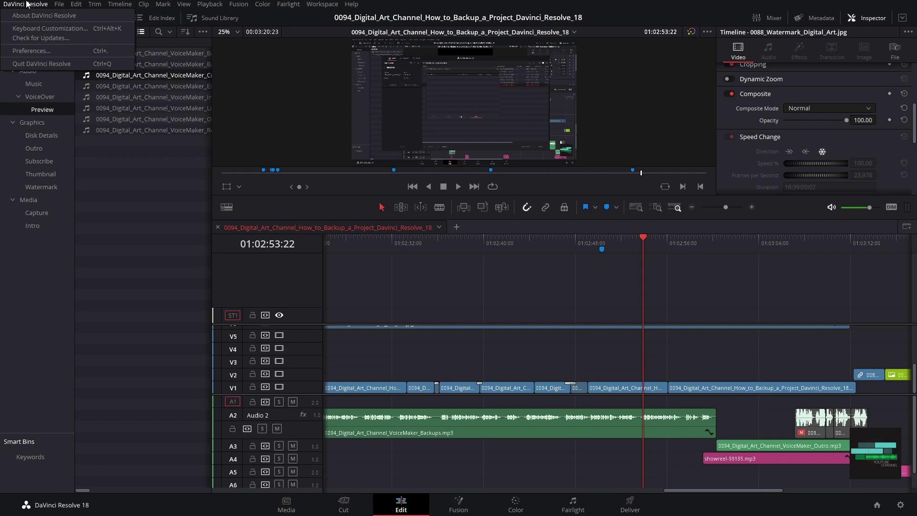
left_click(29, 34)
left_click(653, 234)
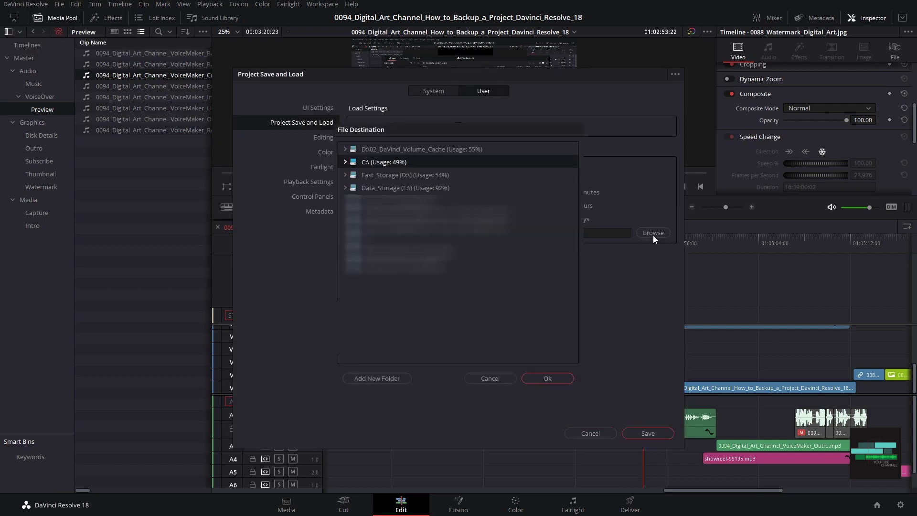
left_click(417, 179)
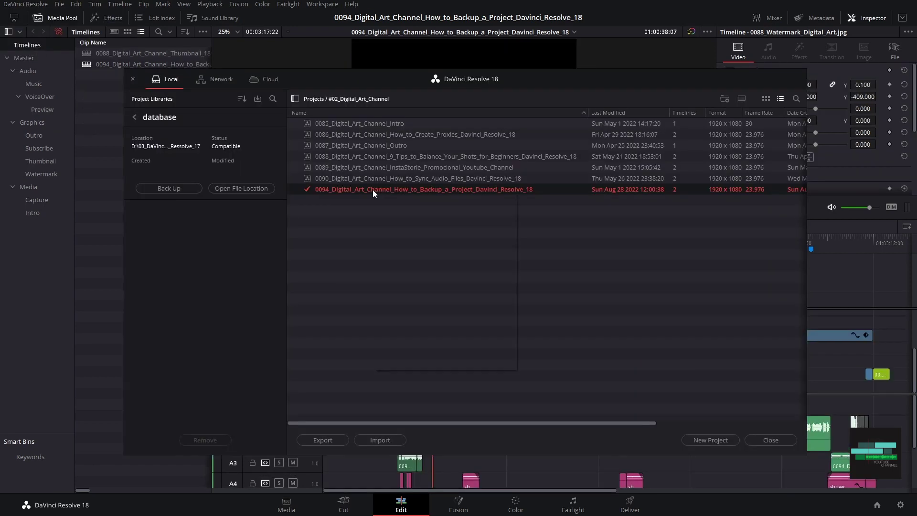
right_click(372, 190)
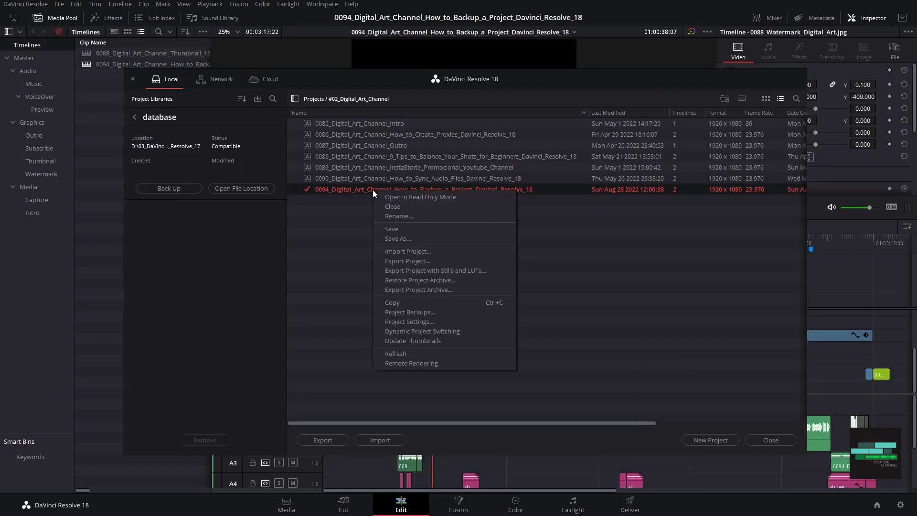
left_click(446, 314)
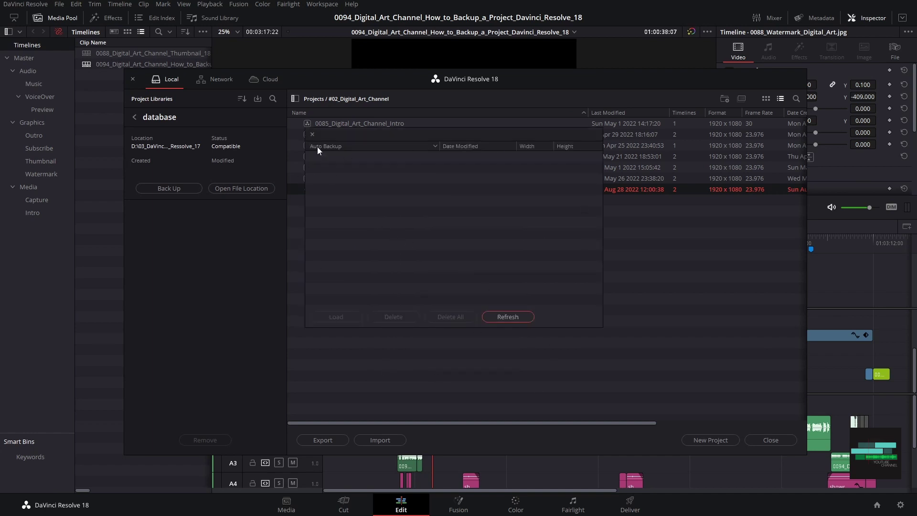
left_click(313, 135)
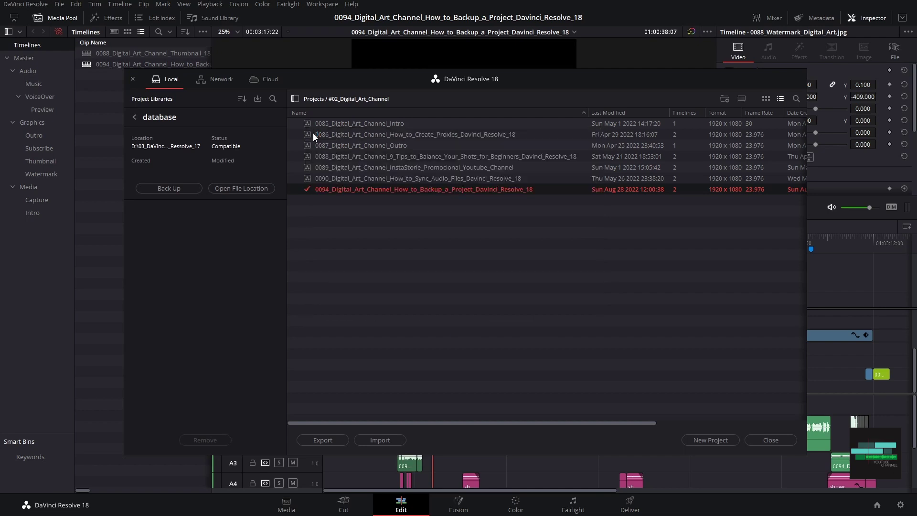